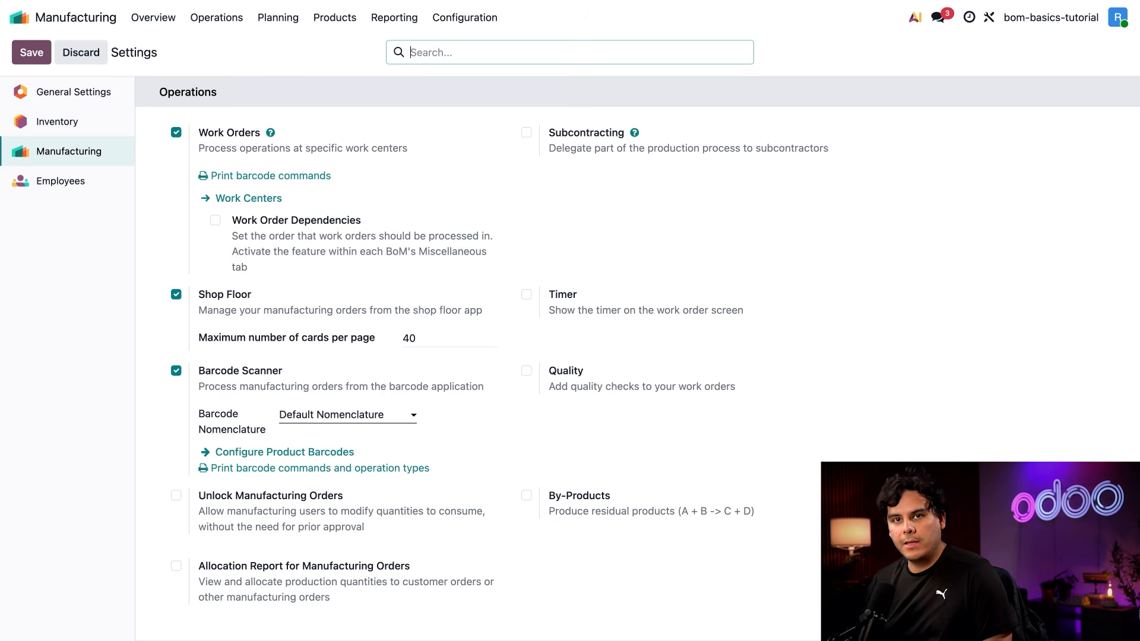
Start a new bill of materials from the Bookshelf product's record.
{"action": "left_click", "coordinate": [321, 20]}
{"action": "left_click", "coordinate": [325, 66]}
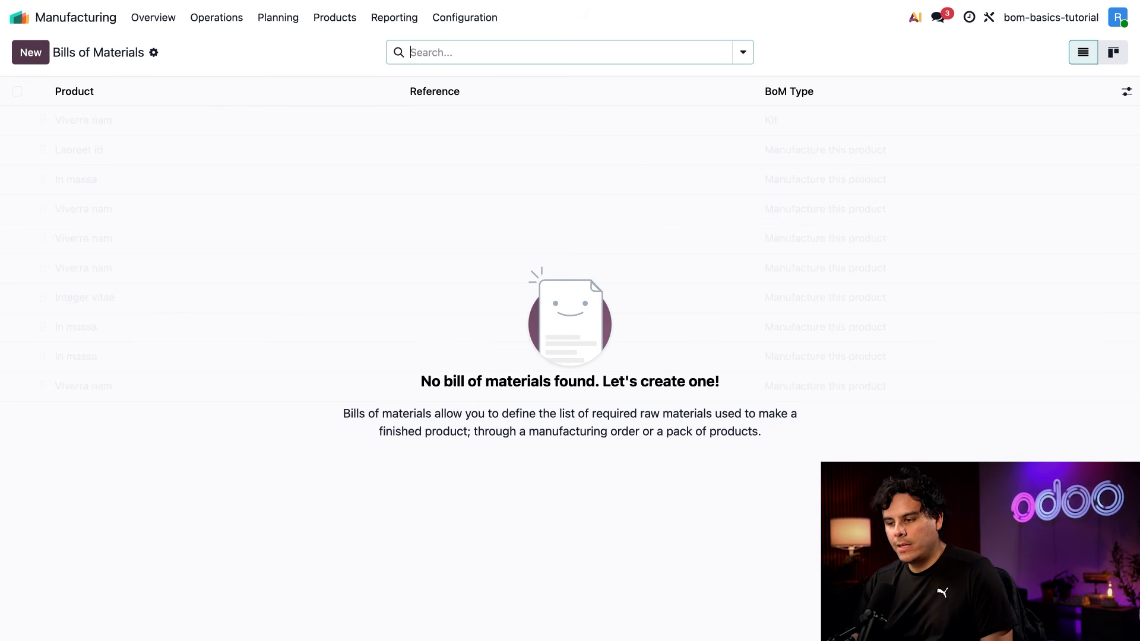
{"action": "left_click", "coordinate": [335, 17]}
{"action": "left_click", "coordinate": [336, 46]}
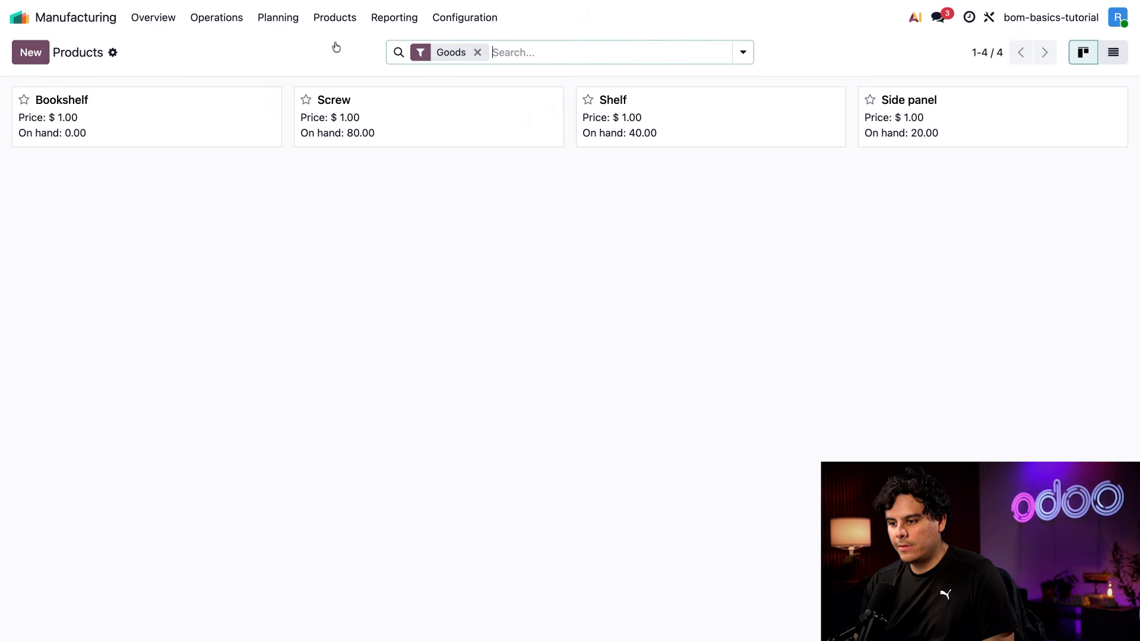
{"action": "left_click", "coordinate": [122, 128]}
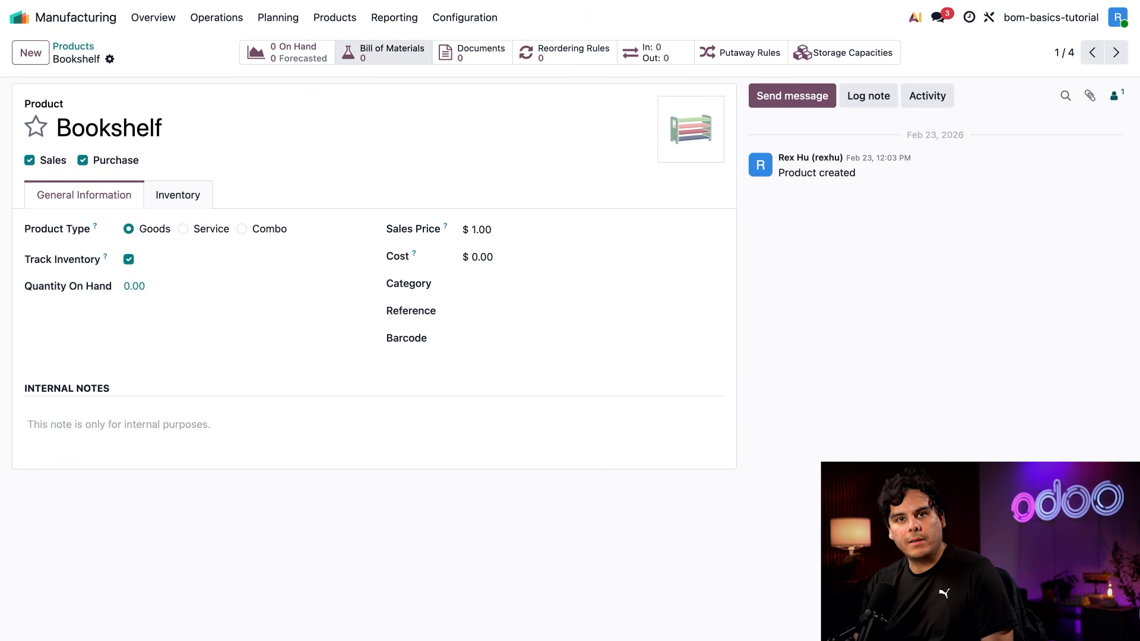
{"action": "left_click", "coordinate": [383, 53]}
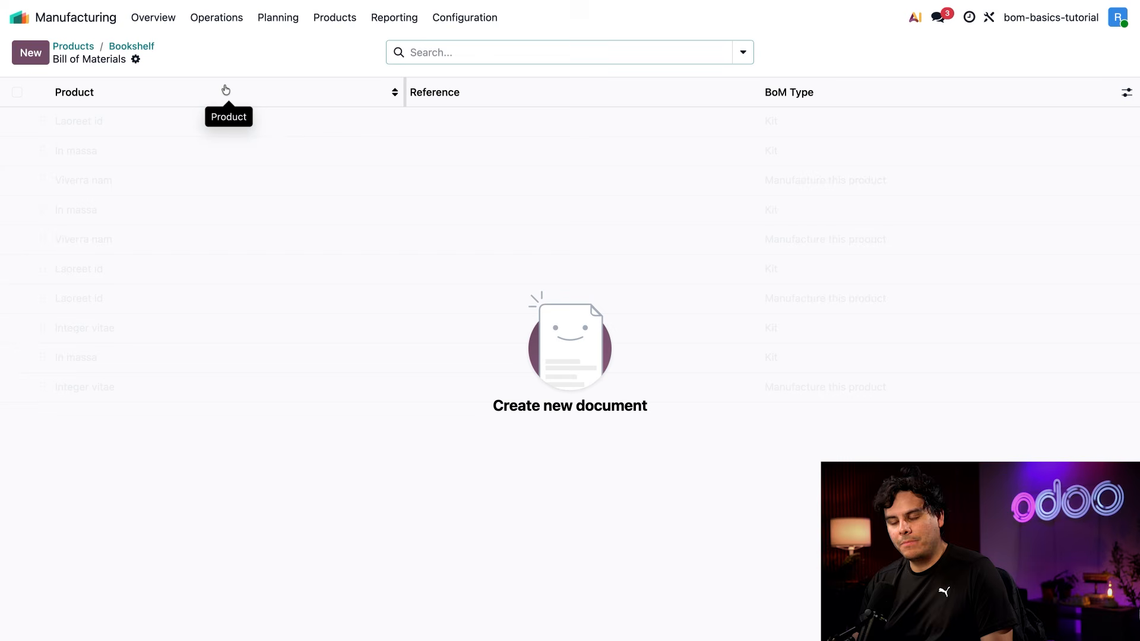
{"action": "left_click", "coordinate": [31, 53]}
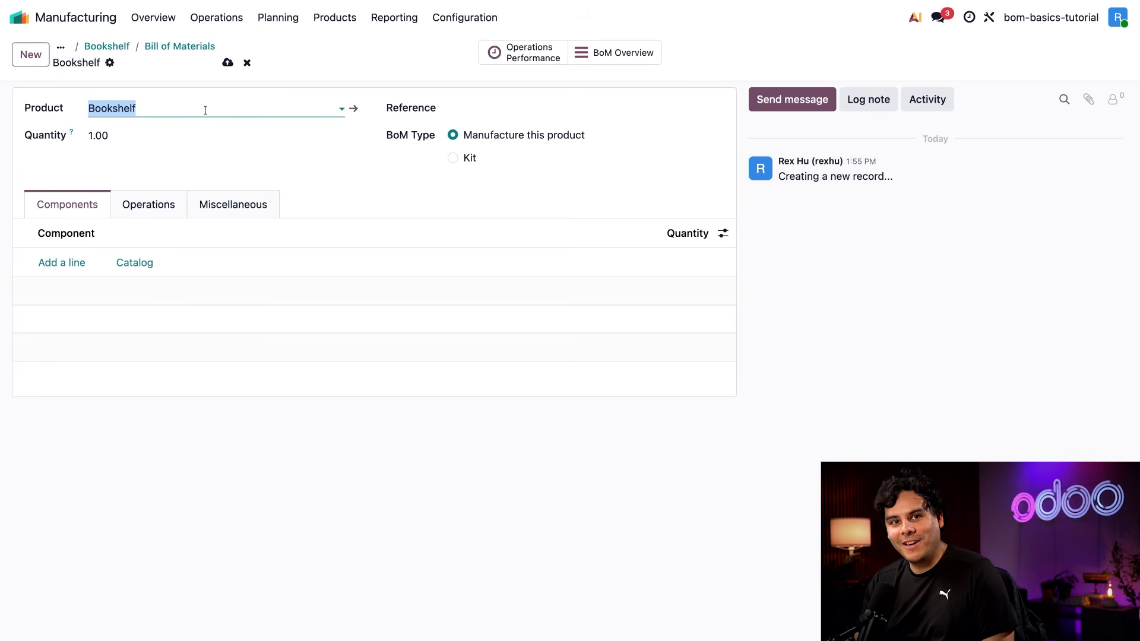
{"action": "left_click", "coordinate": [169, 148]}
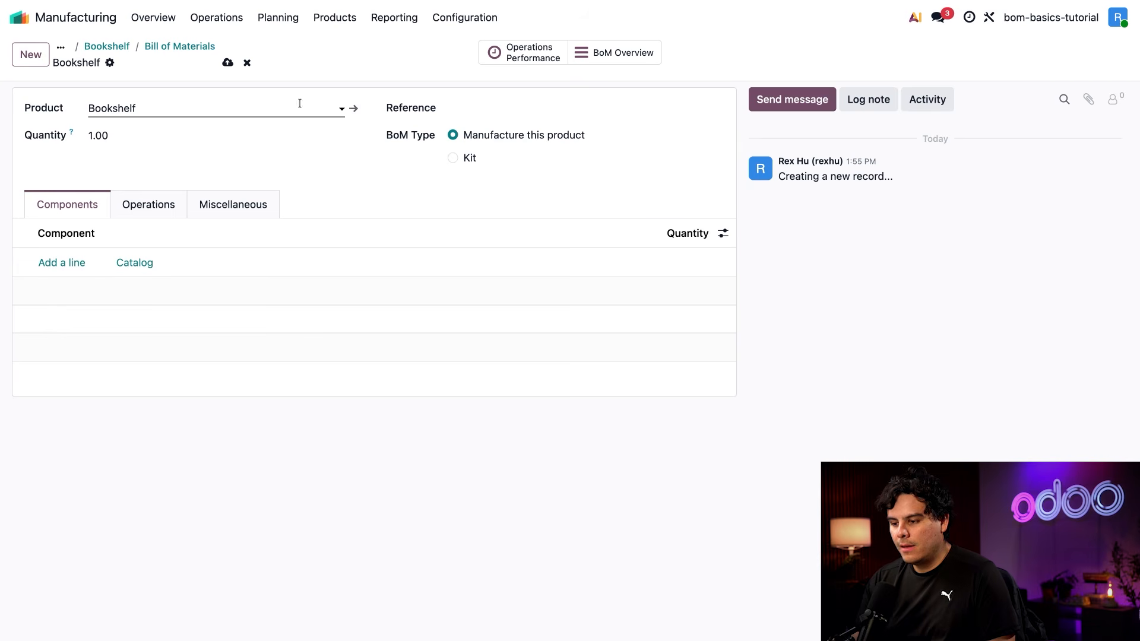
{"action": "left_click", "coordinate": [493, 108]}
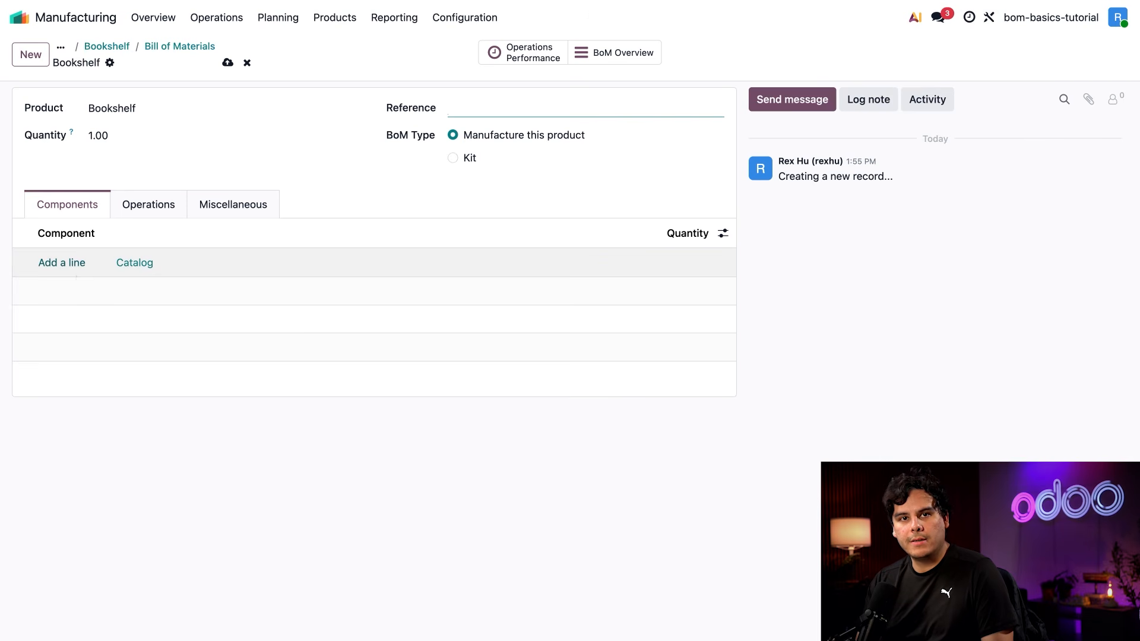
Add Shelf as a component of the bookshelf's bill of materials with a quantity of 4.
{"action": "left_click", "coordinate": [66, 263]}
{"action": "type", "text": "shelf"}
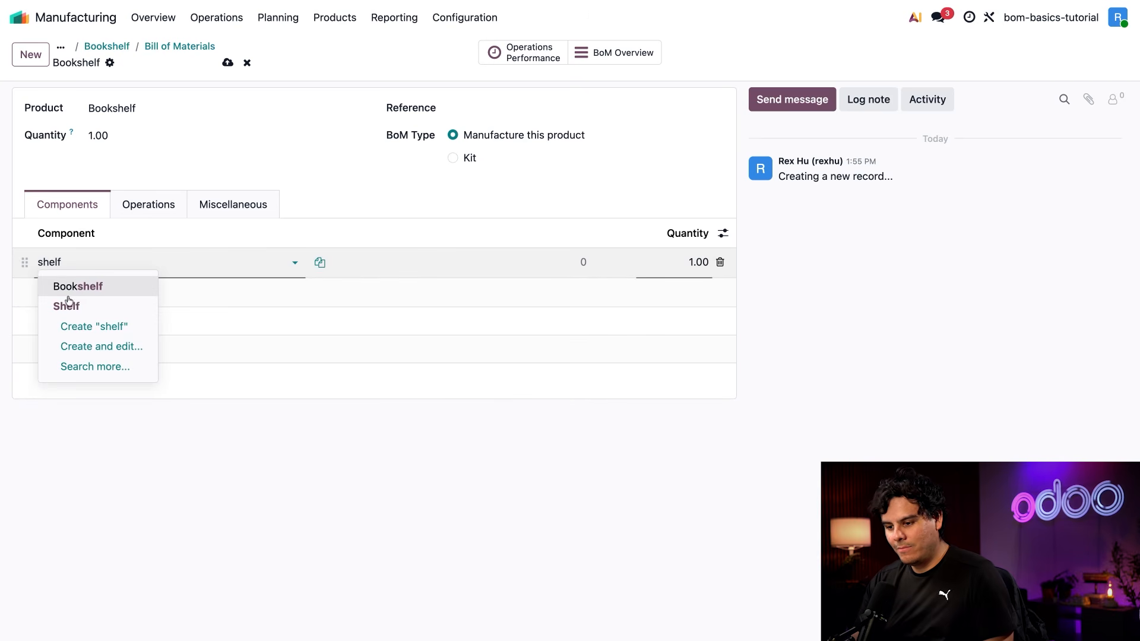
{"action": "left_click", "coordinate": [68, 303]}
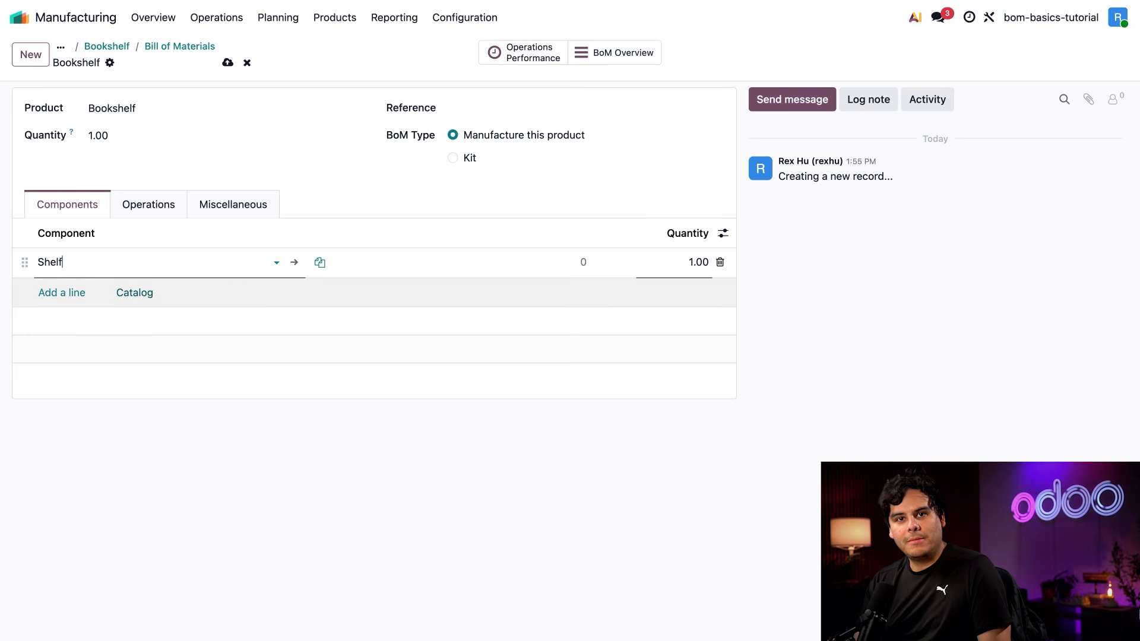
{"action": "key", "text": "Tab"}
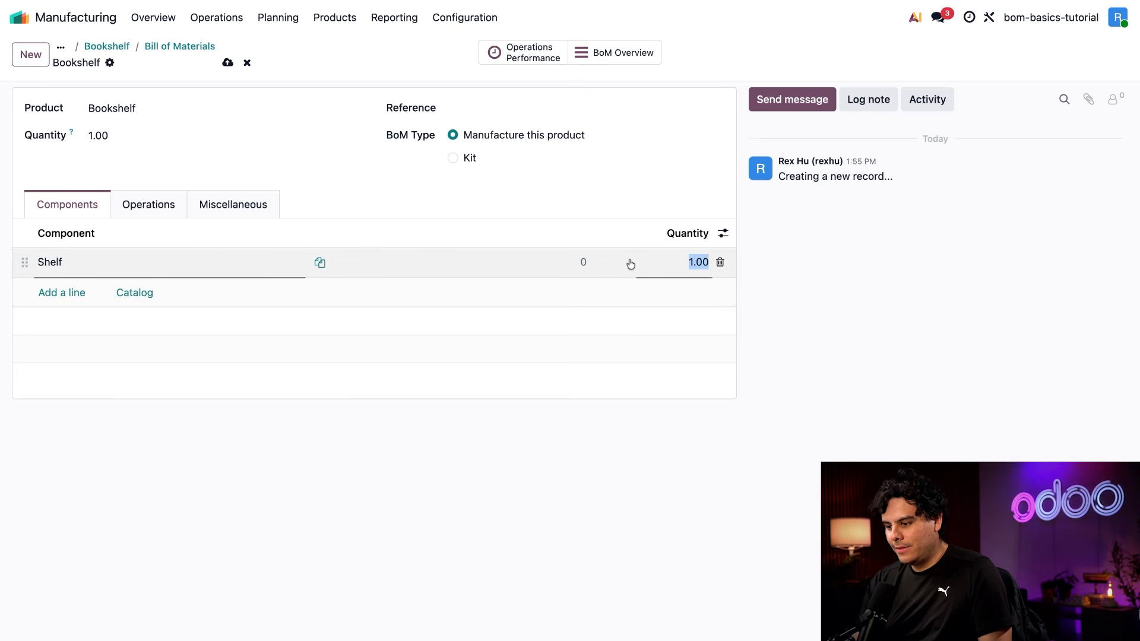
{"action": "type", "text": "4"}
{"action": "left_click", "coordinate": [778, 264]}
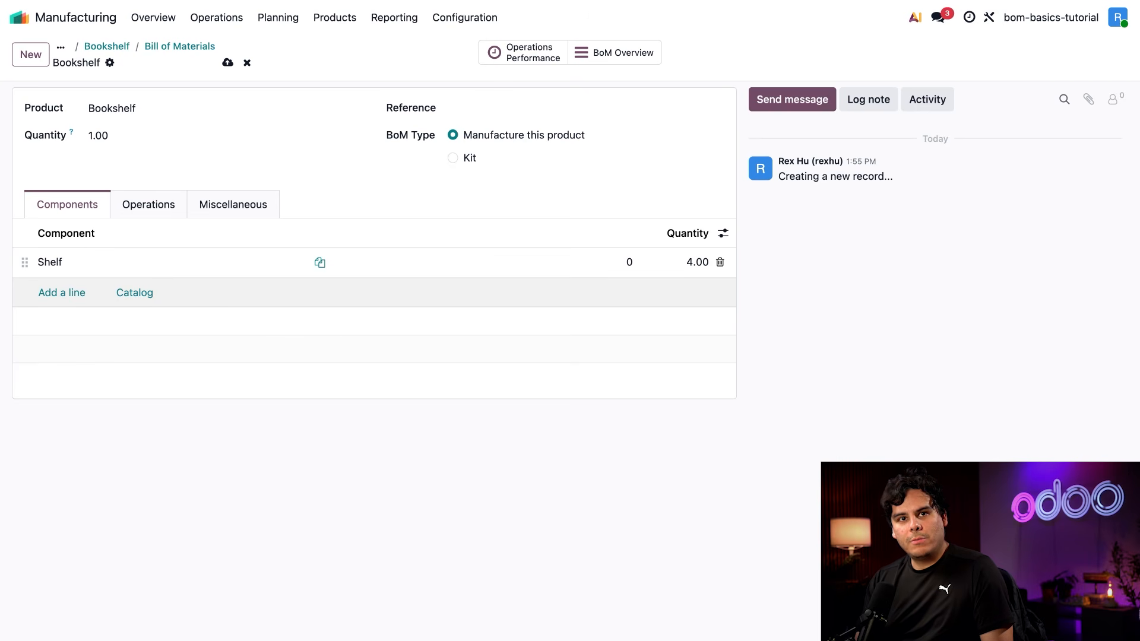
Add Side panel as a second component with a quantity of 2.
{"action": "left_click", "coordinate": [65, 292]}
{"action": "type", "text": "si"}
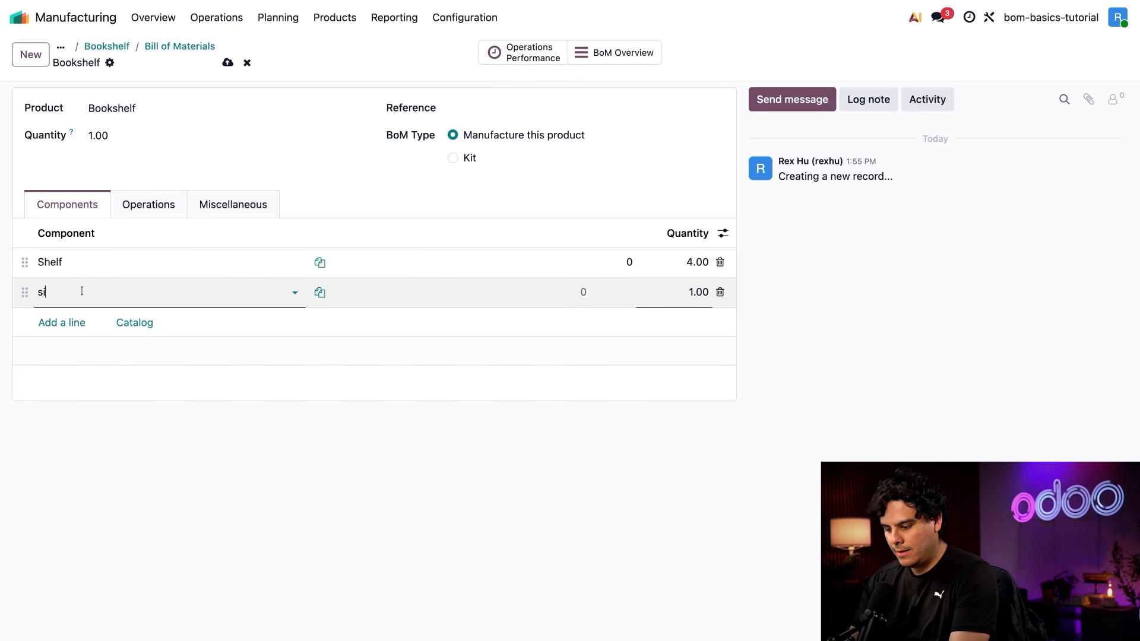
{"action": "type", "text": "de"}
{"action": "left_click", "coordinate": [86, 315]}
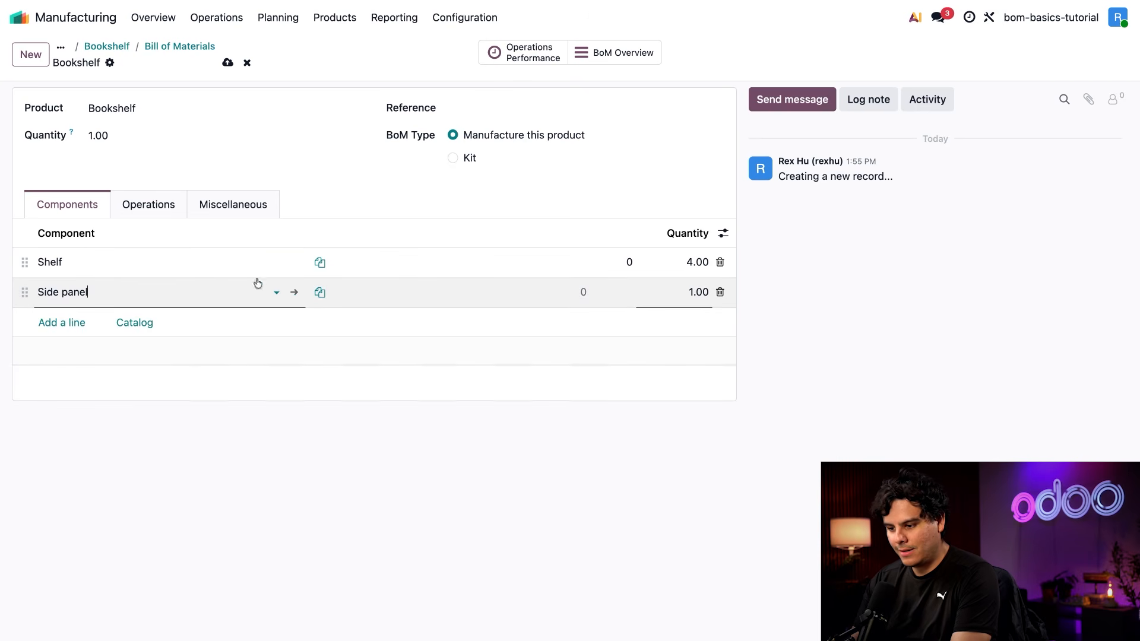
{"action": "double_click", "coordinate": [677, 292]}
{"action": "type", "text": "2"}
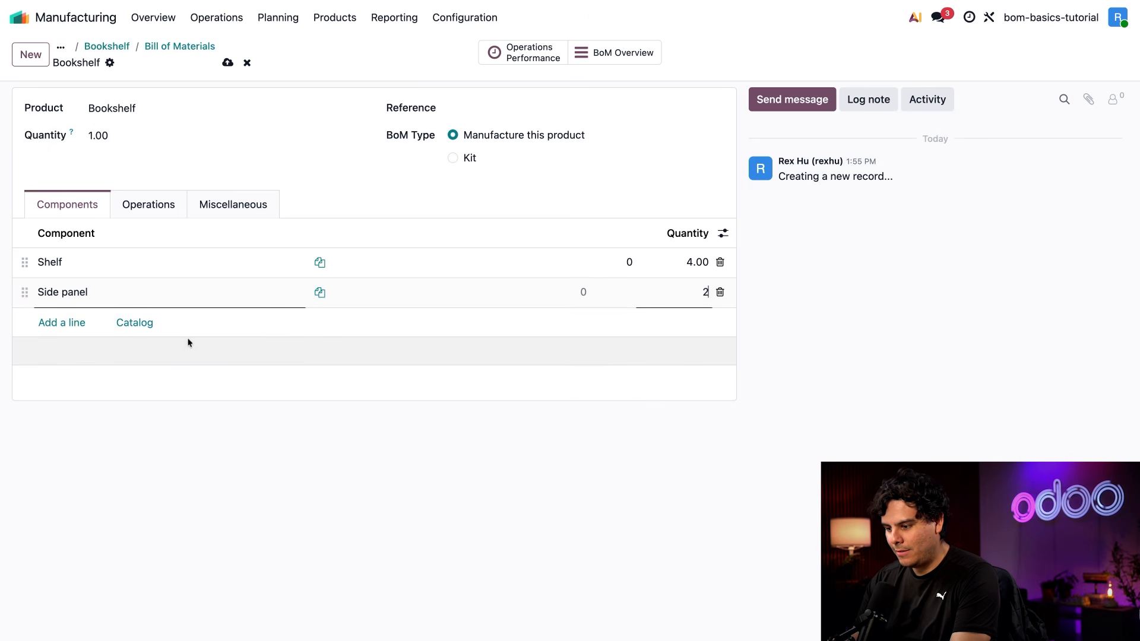
Add Screw as a third component with a quantity of 8.
{"action": "left_click", "coordinate": [55, 326]}
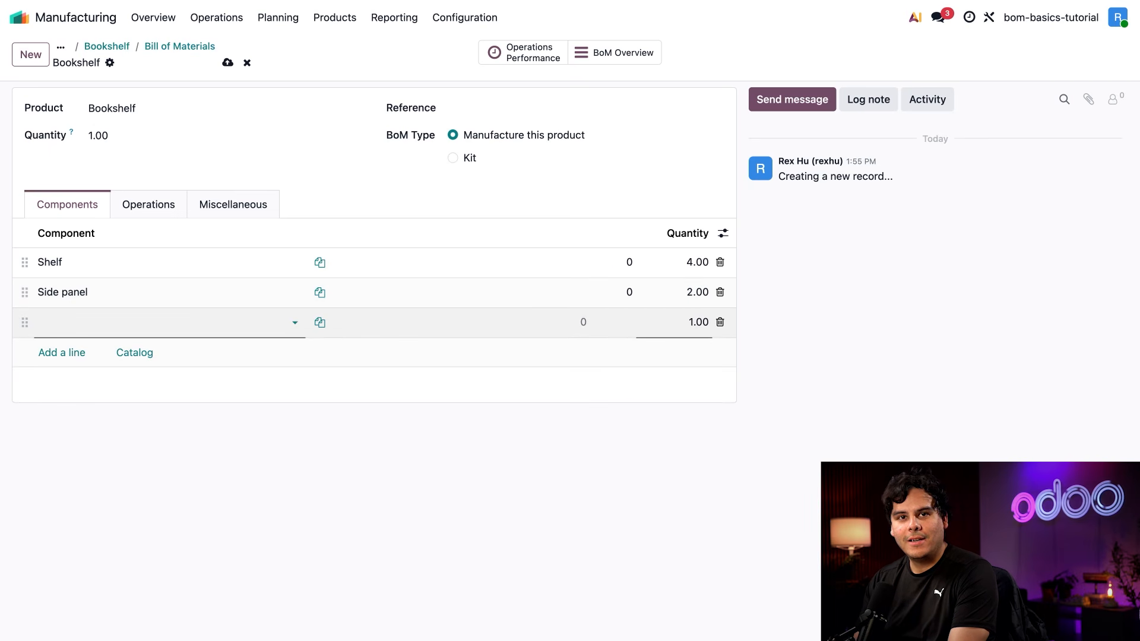
{"action": "type", "text": "ssc"}
{"action": "key", "text": "BackSpace"}
{"action": "key", "text": "BackSpace"}
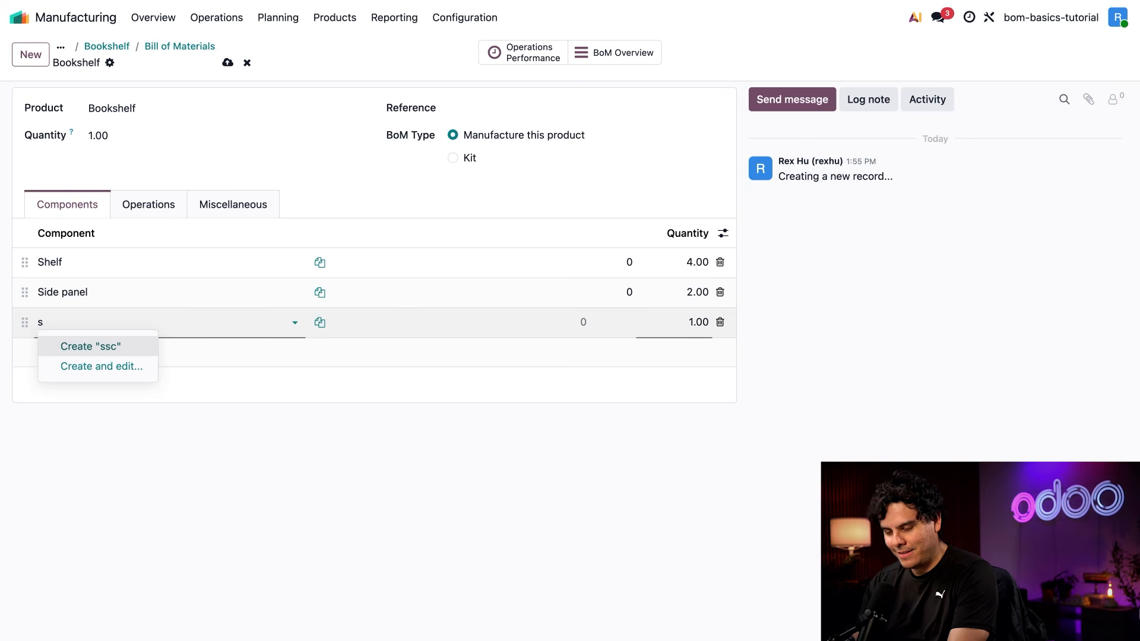
{"action": "type", "text": "c"}
{"action": "key", "text": "Return"}
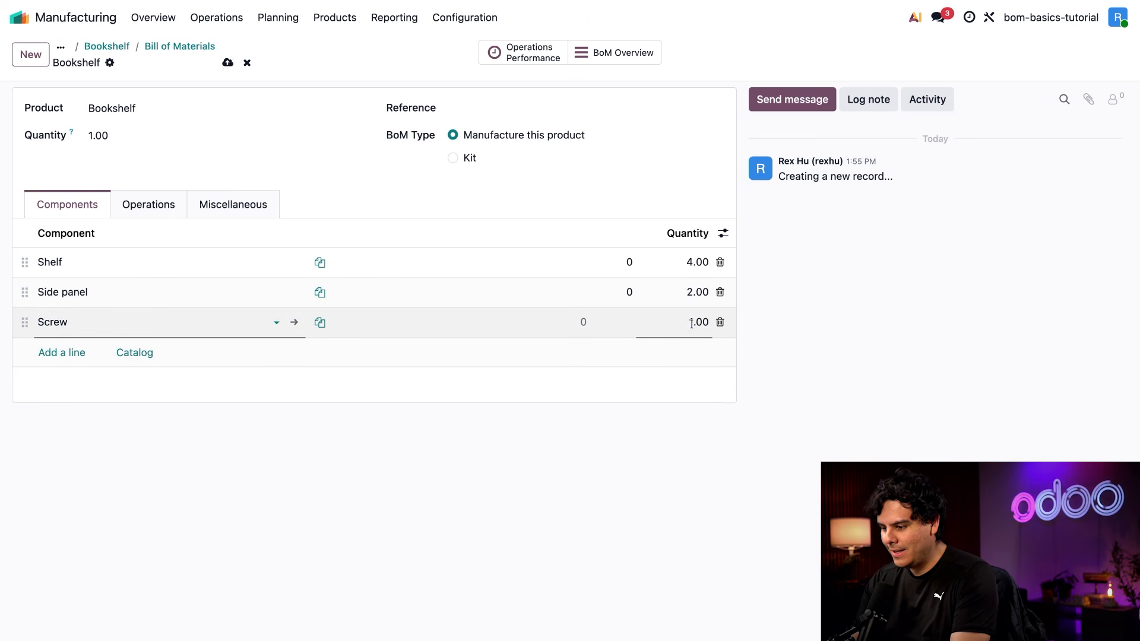
{"action": "left_click", "coordinate": [692, 324]}
{"action": "type", "text": "8"}
{"action": "left_click", "coordinate": [796, 321]}
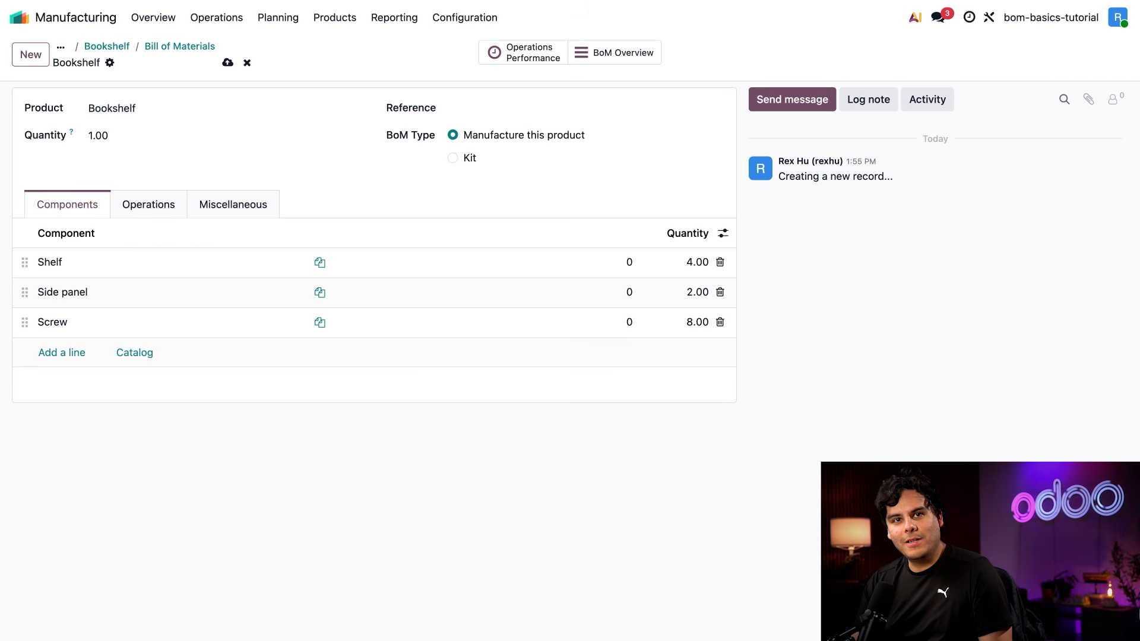
Add an operation named "Assemble Table" to the bill of materials and assign it to the Assembly station work center.
{"action": "left_click", "coordinate": [165, 205]}
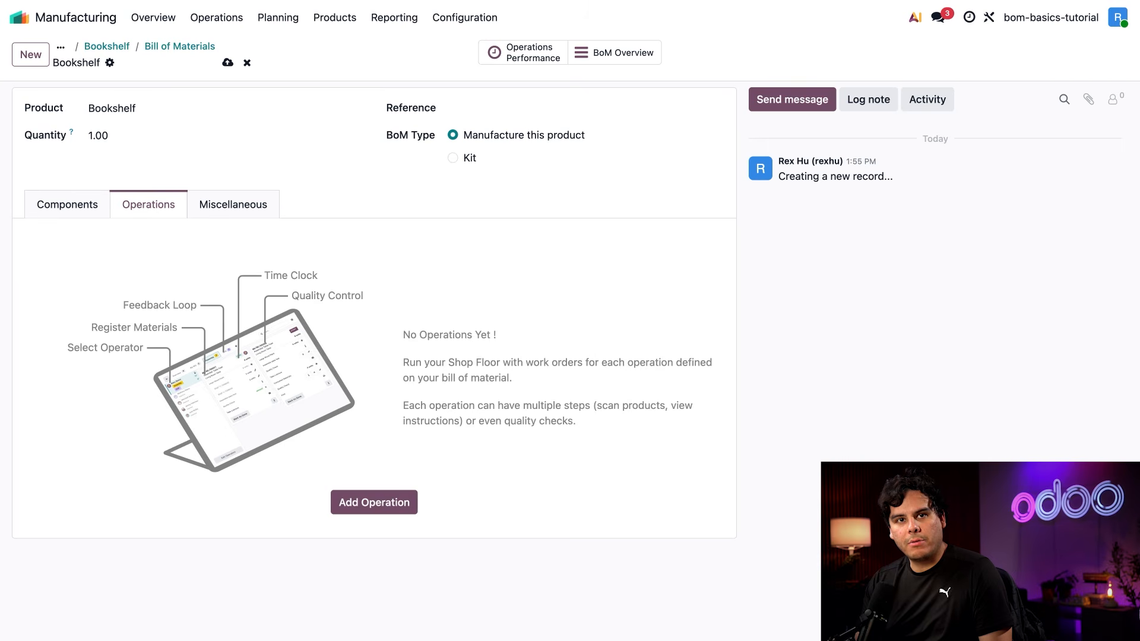
{"action": "left_click", "coordinate": [373, 499]}
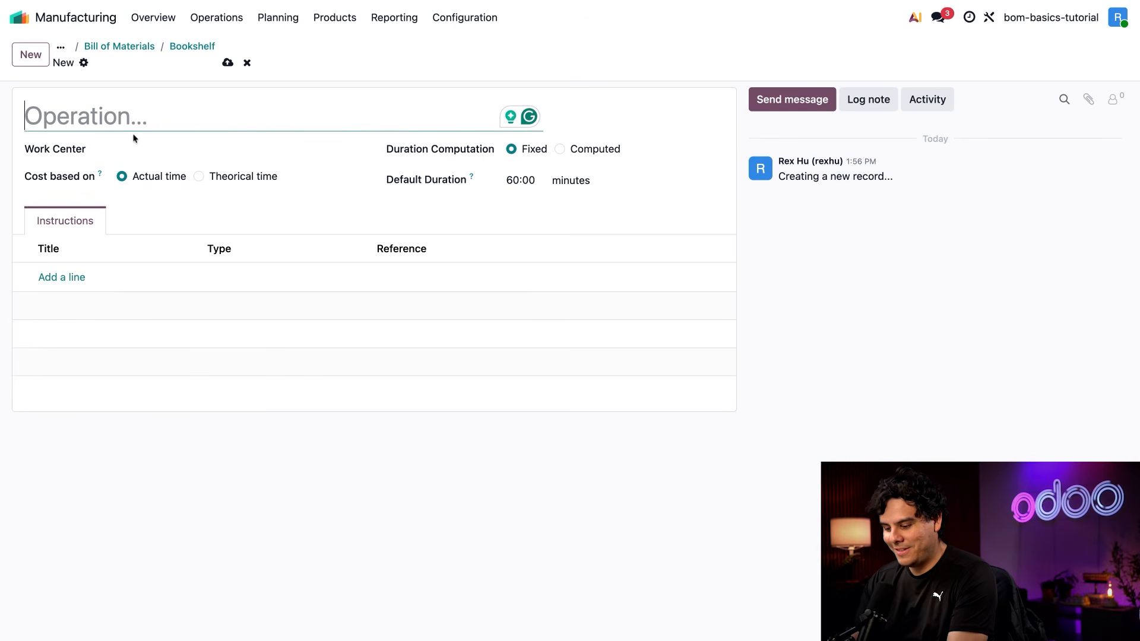
{"action": "type", "text": "Assemble Tab"}
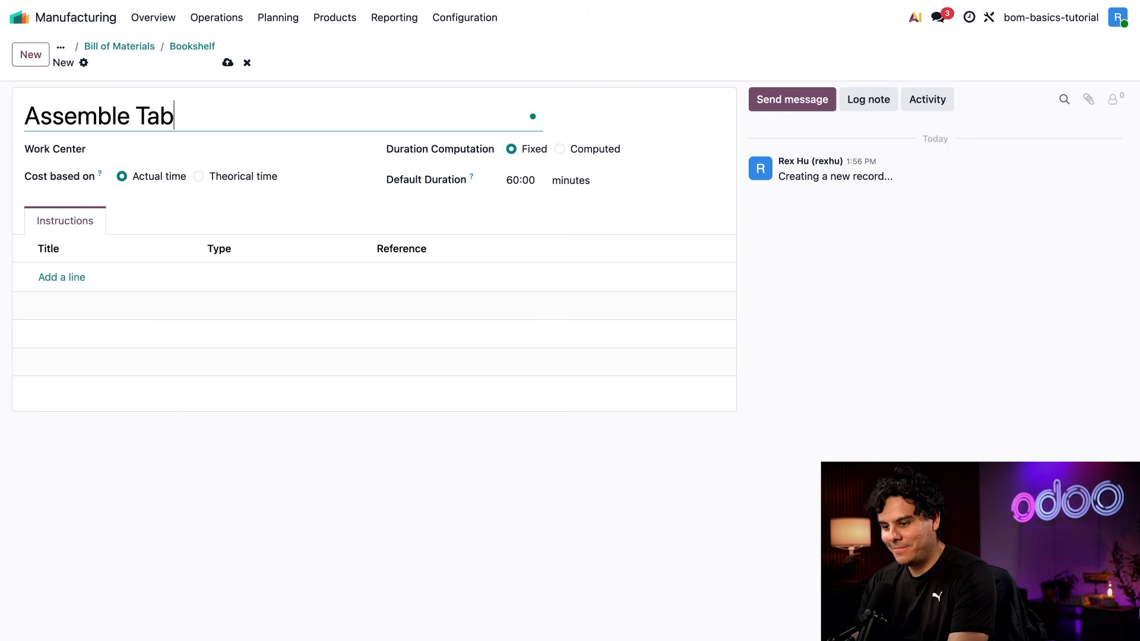
{"action": "type", "text": "le"}
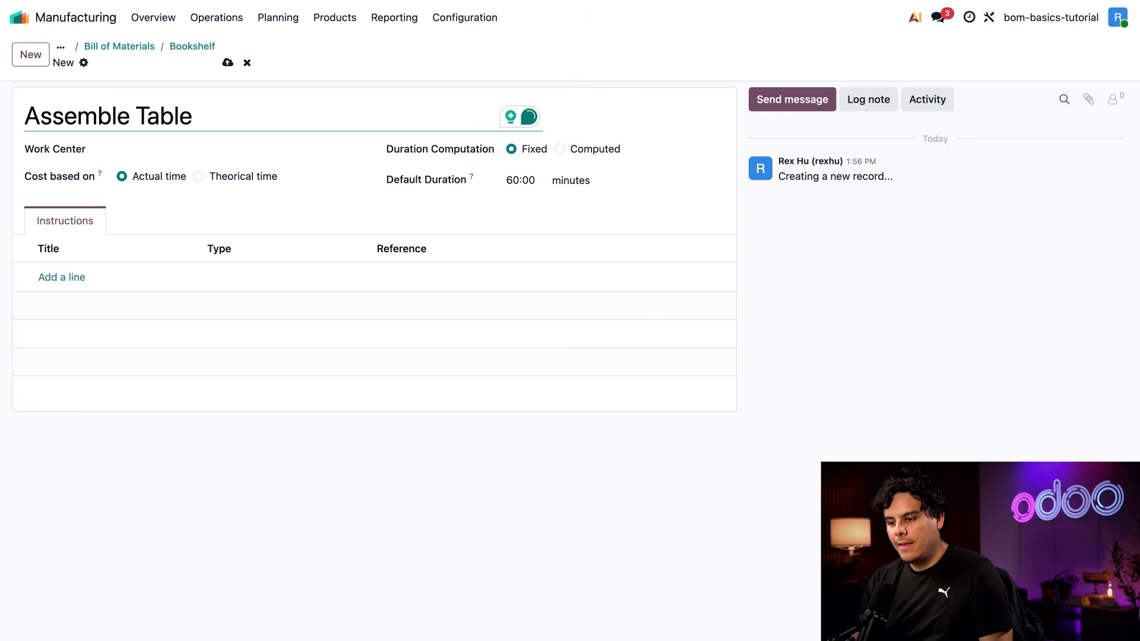
{"action": "left_click", "coordinate": [148, 150]}
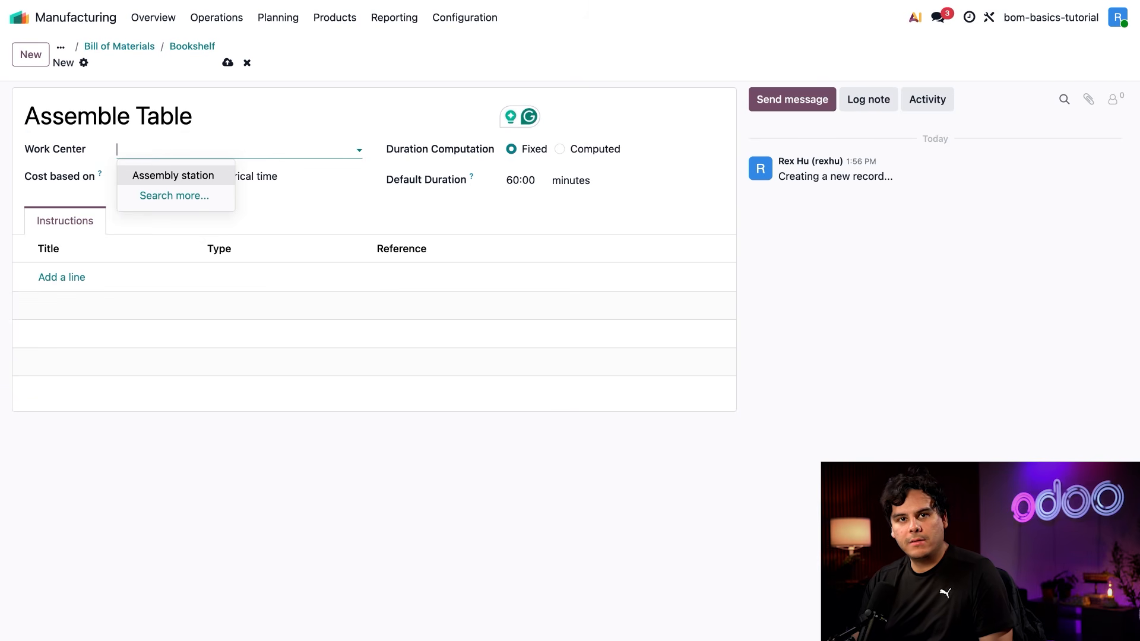
{"action": "left_click", "coordinate": [161, 175]}
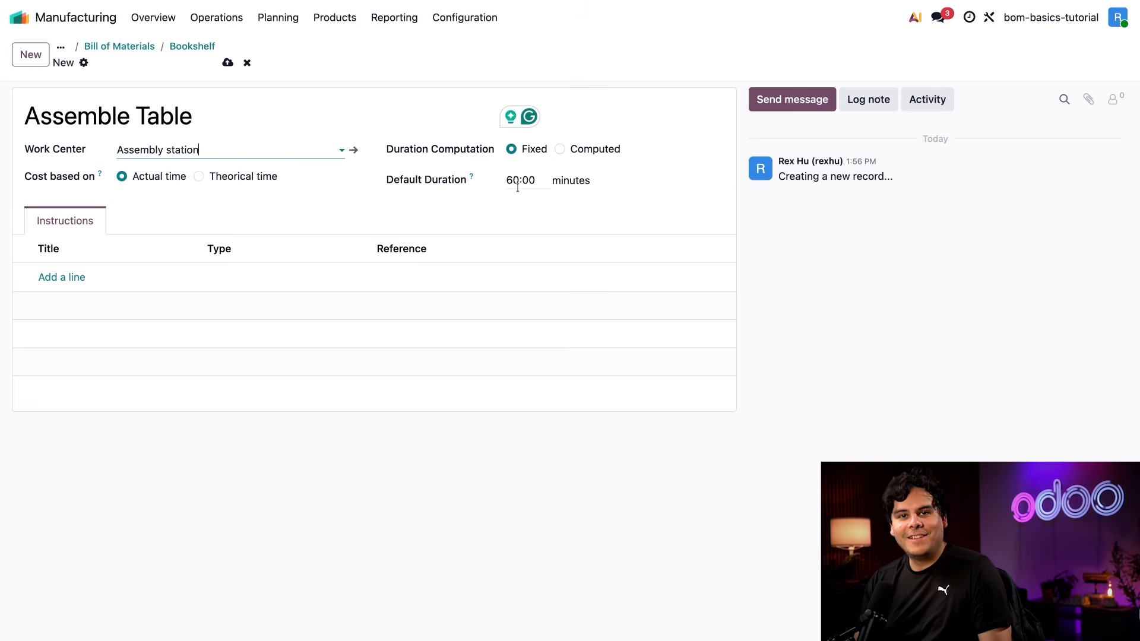
Keep the operation's duration computation fixed and set its default duration to 30 minutes.
{"action": "left_click", "coordinate": [533, 155]}
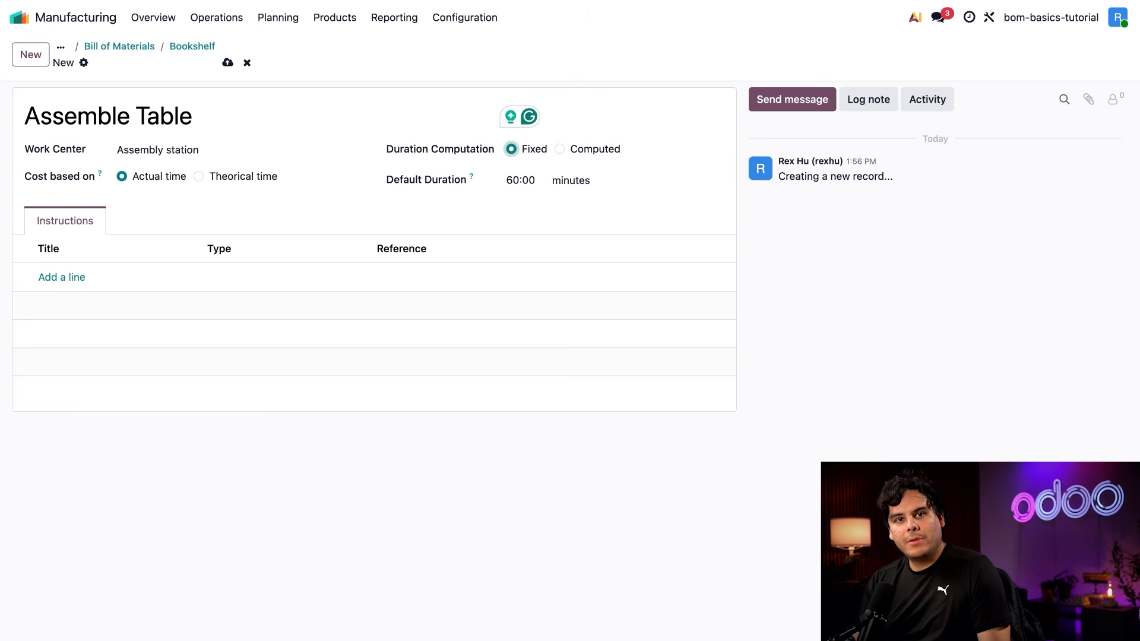
{"action": "left_click", "coordinate": [514, 181]}
{"action": "type", "text": "30"}
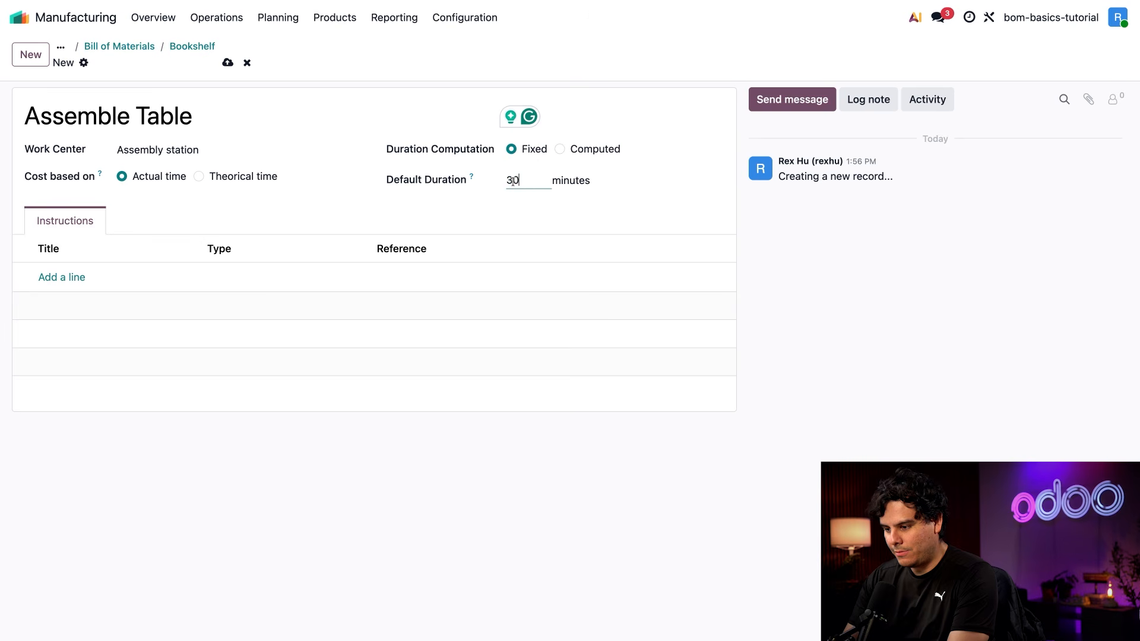
{"action": "left_click", "coordinate": [651, 197]}
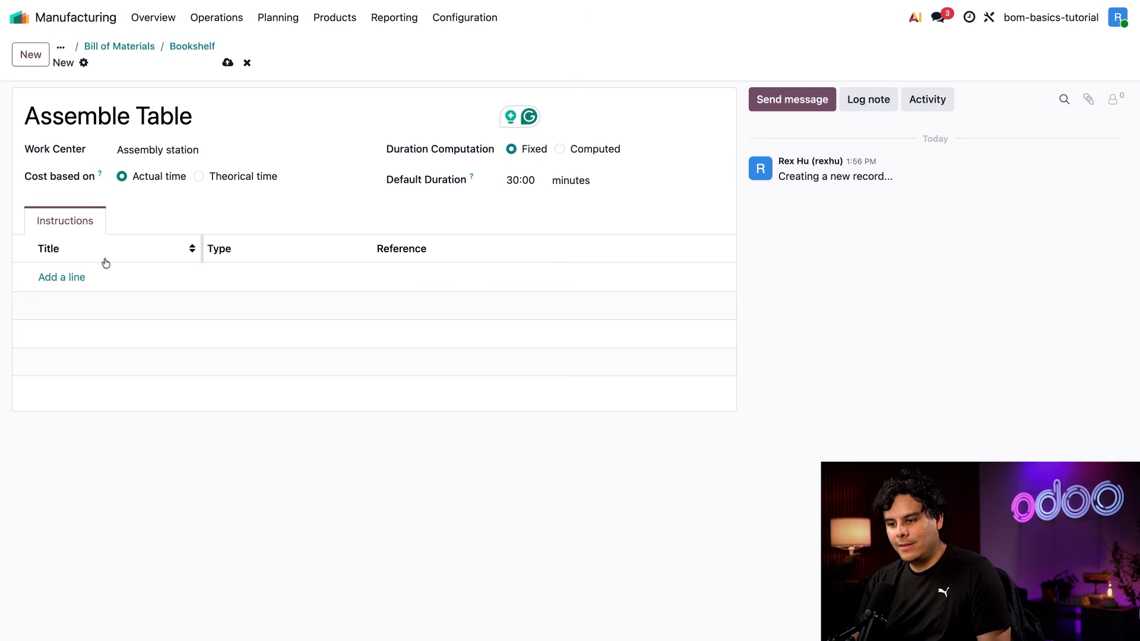
Add a quality point of type Instructions titled "Screw shelves to side panels" to the operation and save it.
{"action": "left_click", "coordinate": [61, 277]}
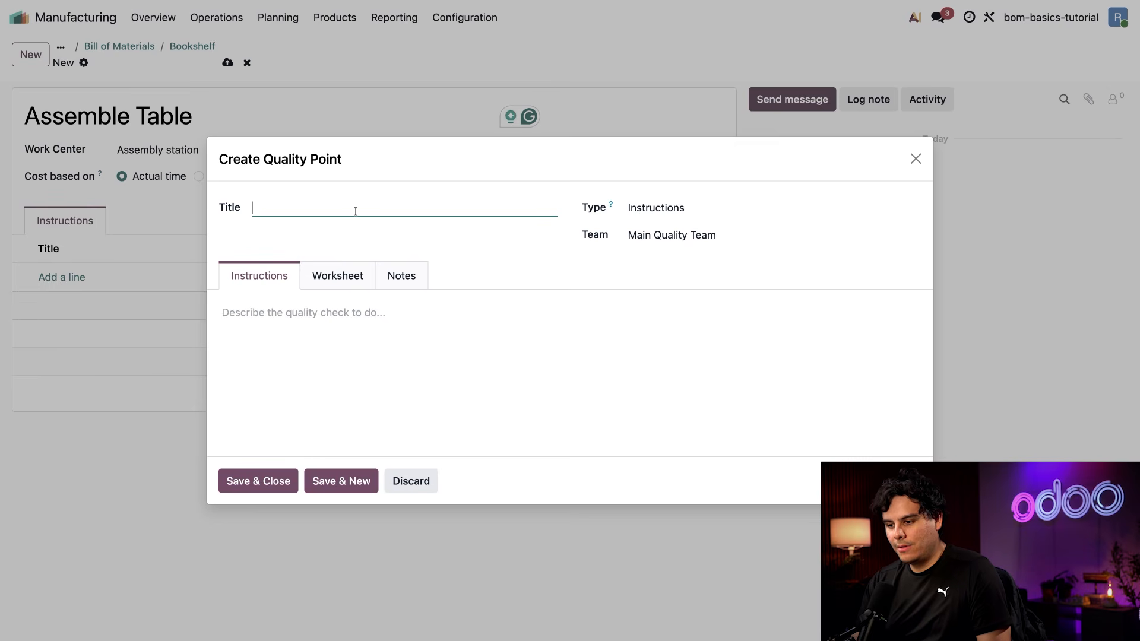
{"action": "left_click", "coordinate": [658, 204]}
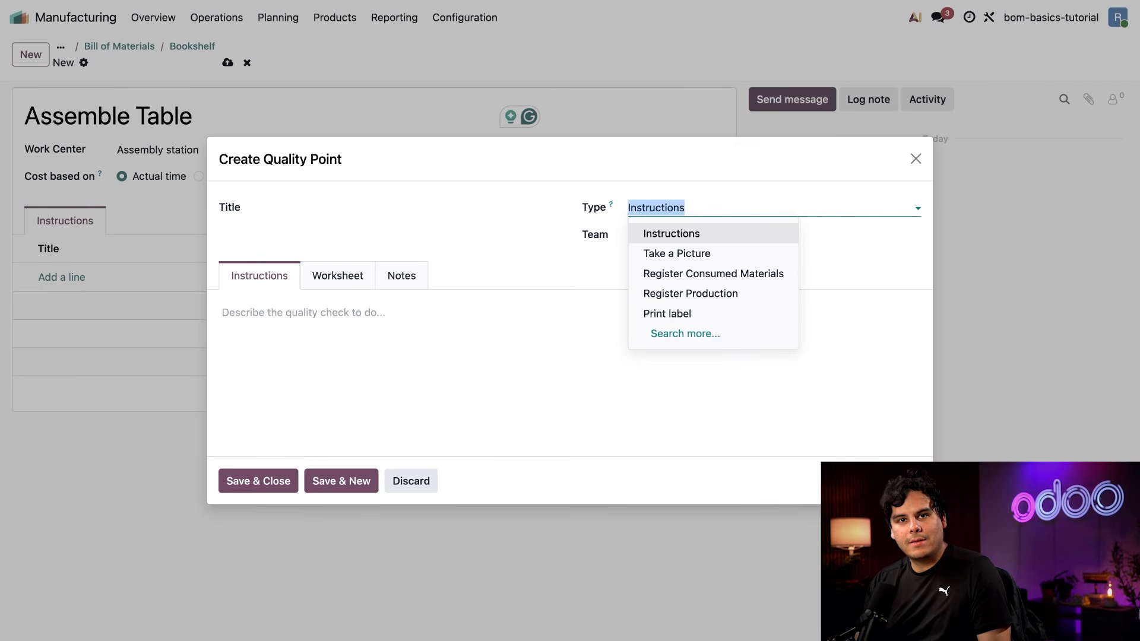
{"action": "left_click", "coordinate": [456, 215]}
{"action": "type", "text": "S"}
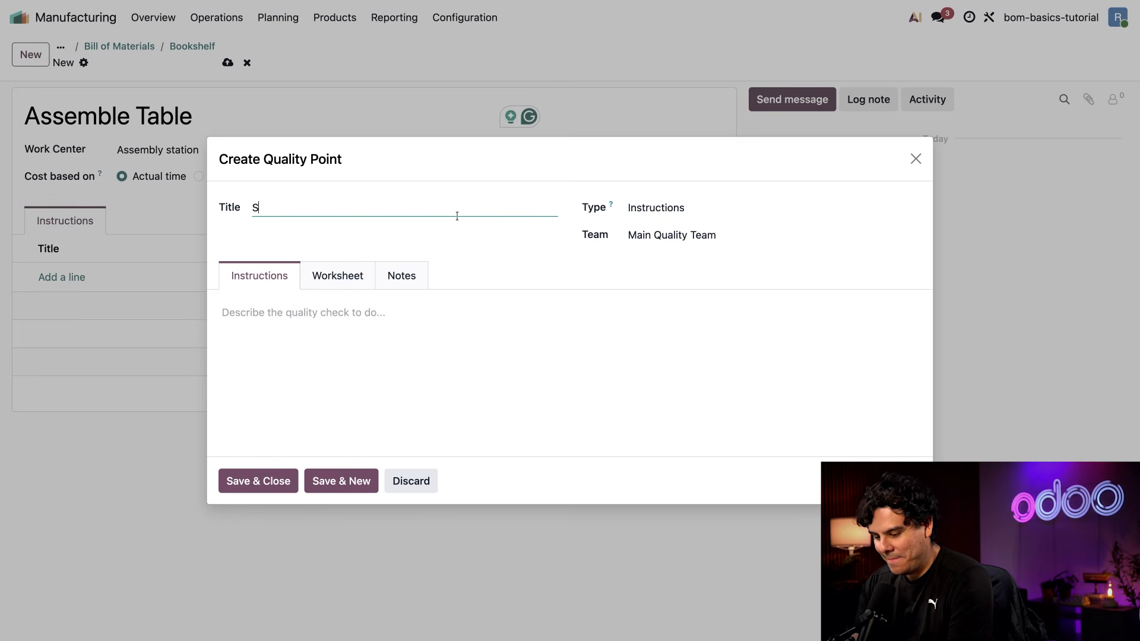
{"action": "type", "text": "crew"}
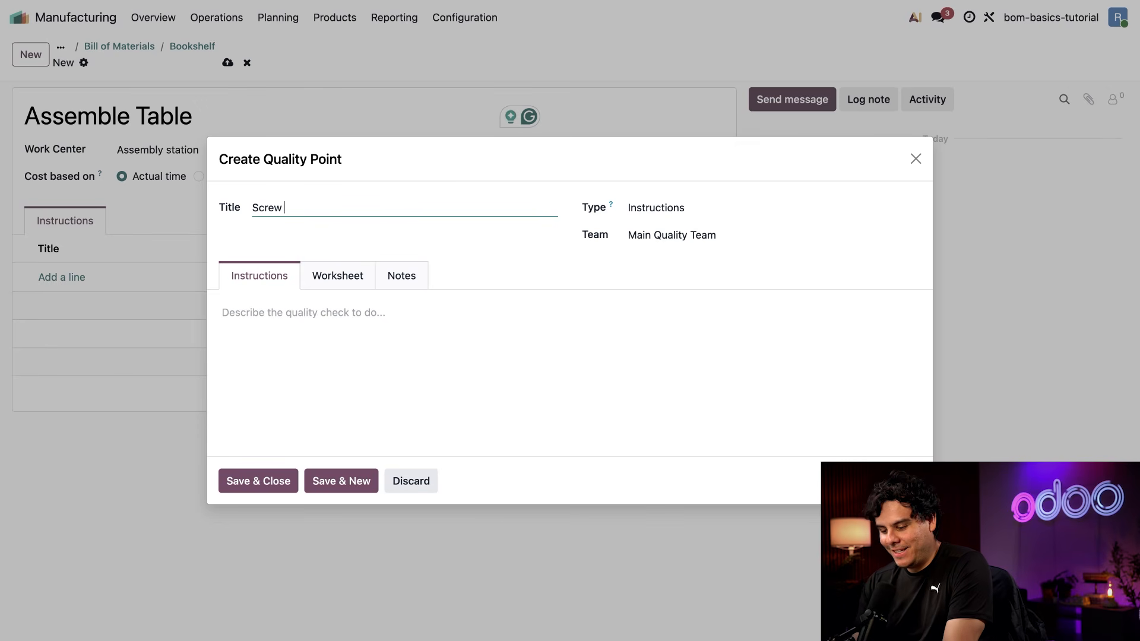
{"action": "type", "text": "shelves to side panels"}
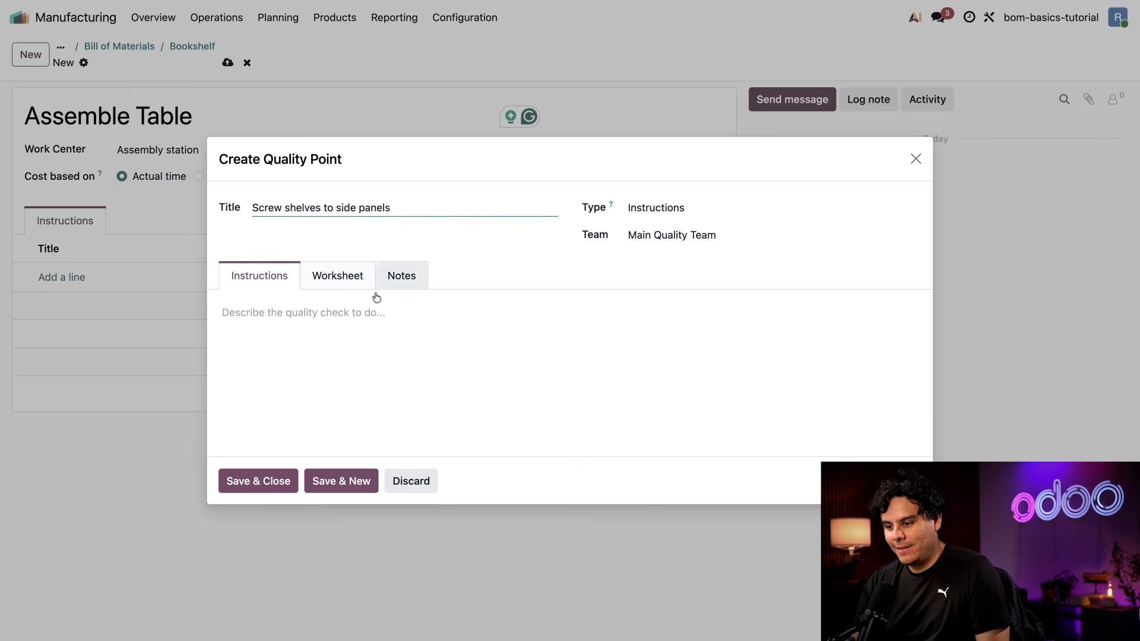
{"action": "left_click", "coordinate": [367, 315]}
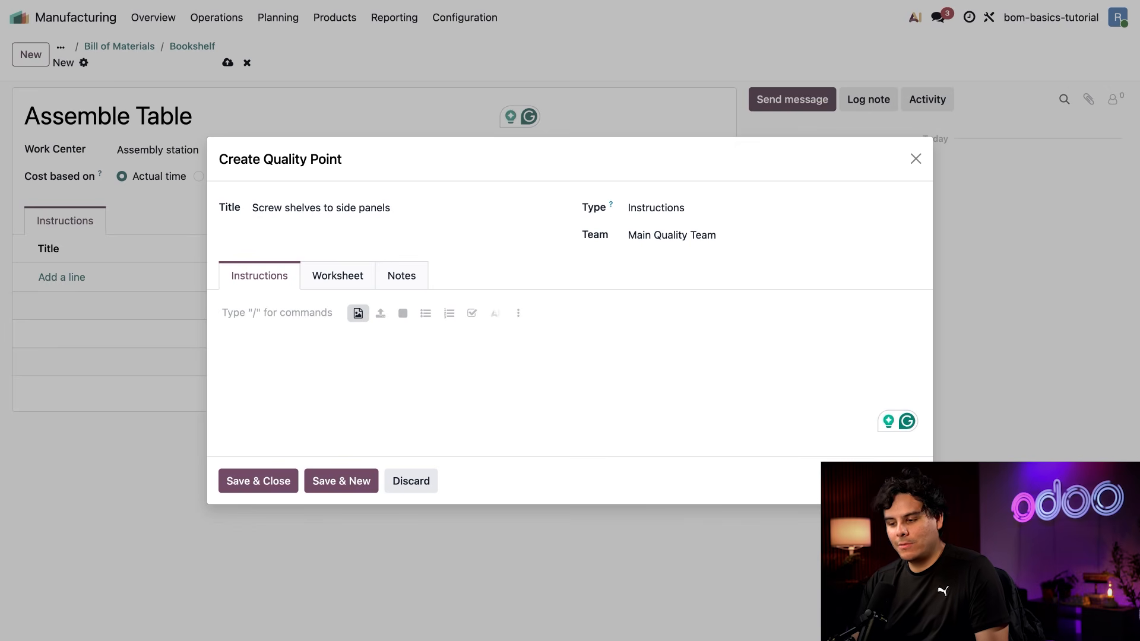
{"action": "left_click", "coordinate": [353, 283]}
{"action": "left_click", "coordinate": [275, 225]}
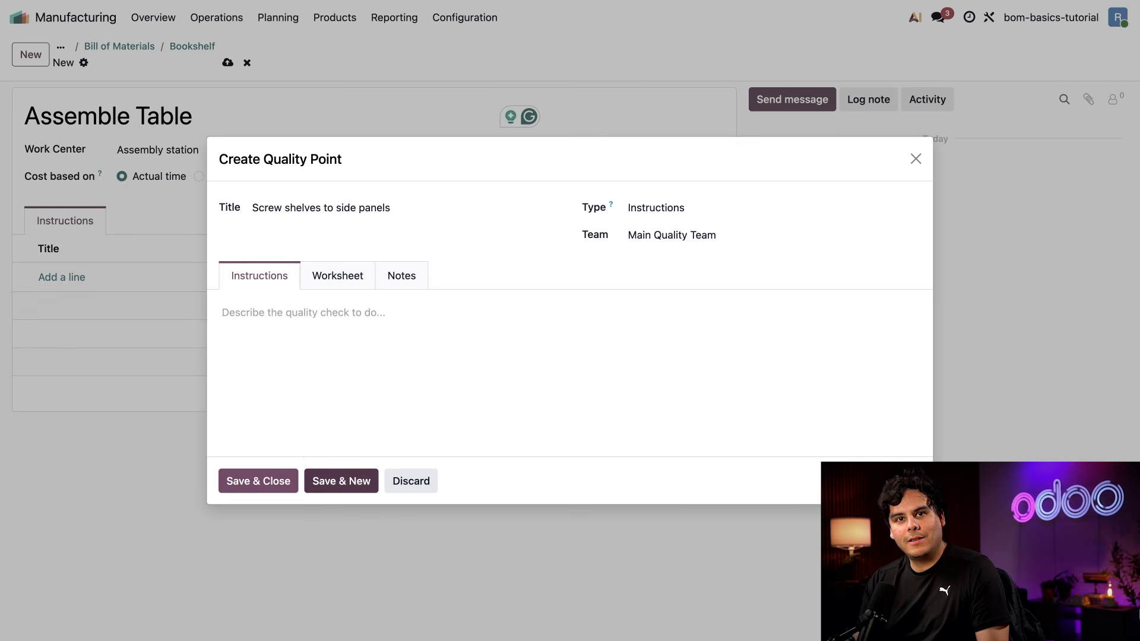
{"action": "left_click", "coordinate": [261, 482]}
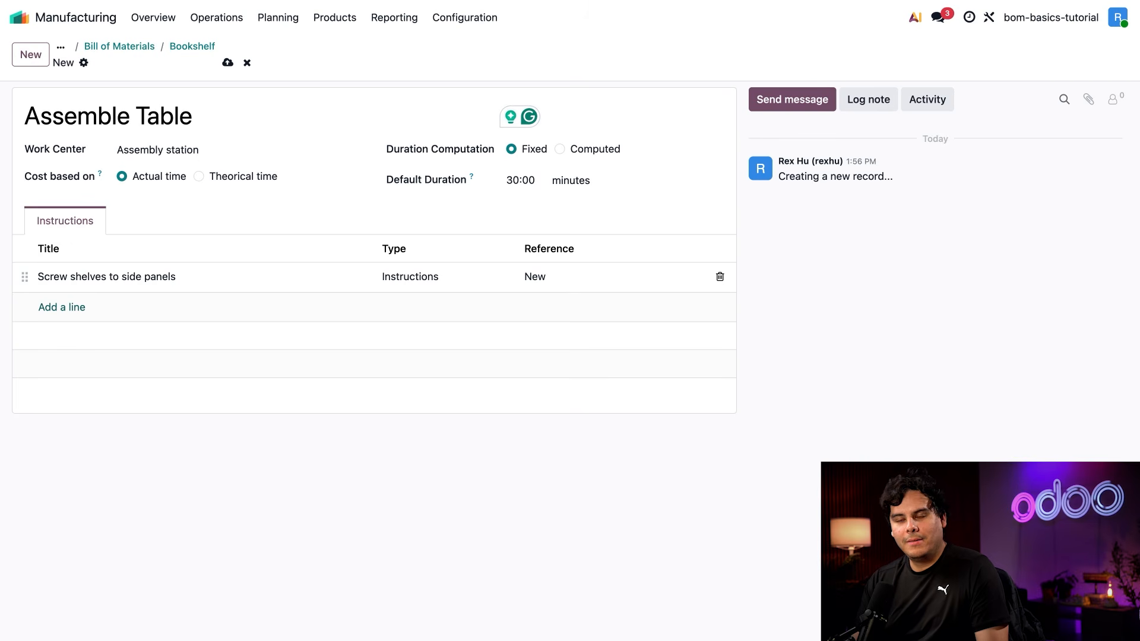
Save the Assemble Table operation and return to the Bookshelf bill of materials.
{"action": "left_click", "coordinate": [227, 62]}
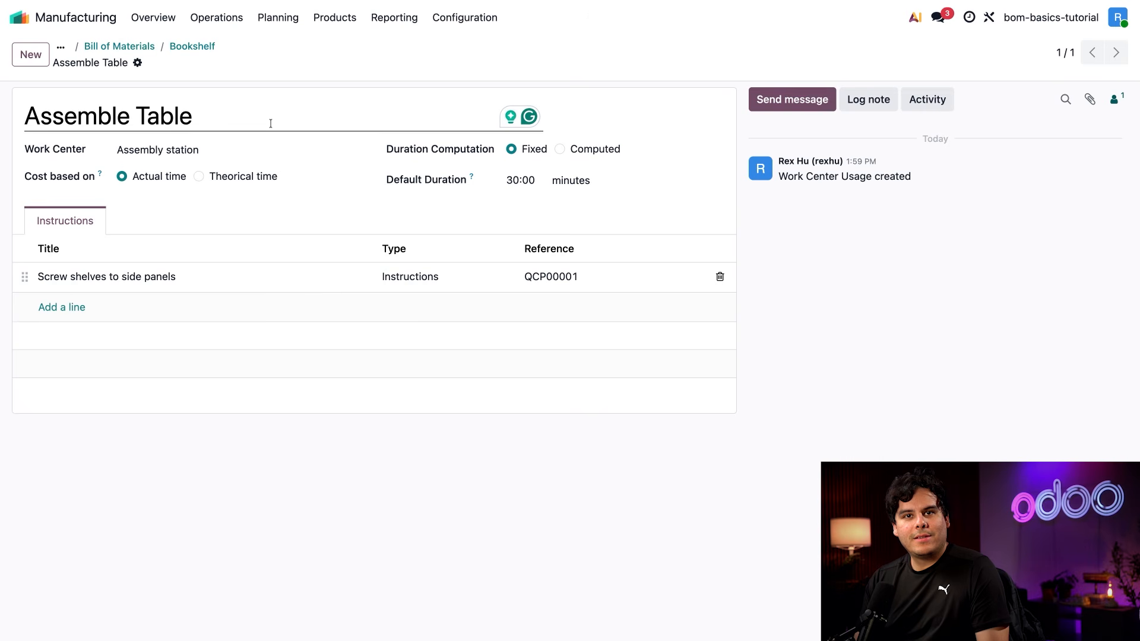
{"action": "left_click", "coordinate": [202, 47]}
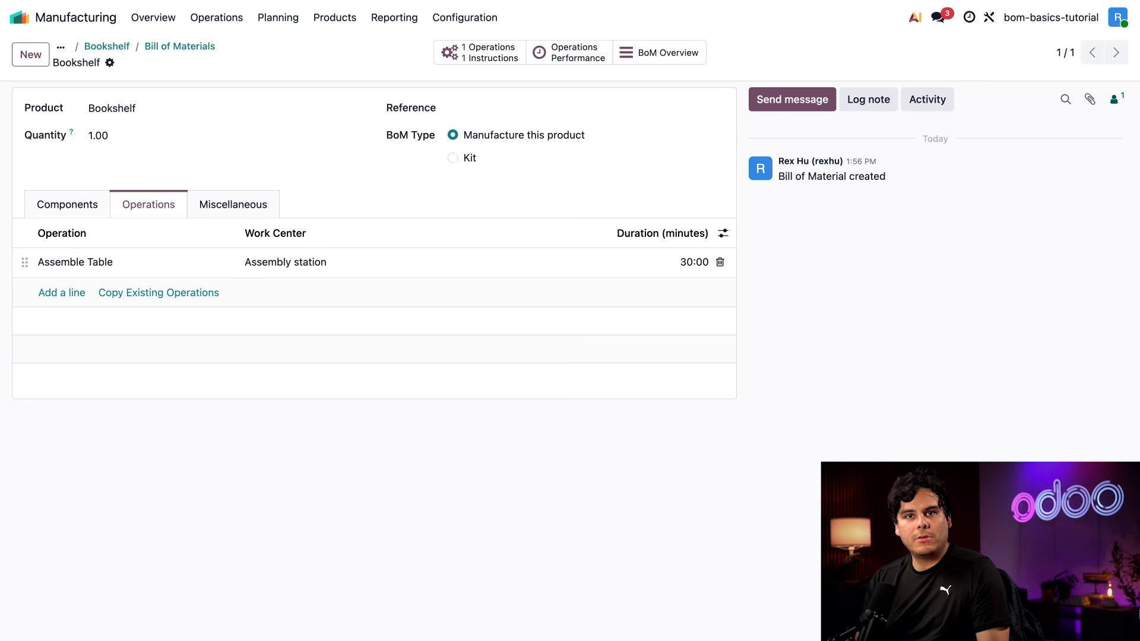
Create a manufacturing order for the Bookshelf product, review its work orders, and confirm the order.
{"action": "left_click", "coordinate": [243, 26]}
{"action": "left_click", "coordinate": [238, 47]}
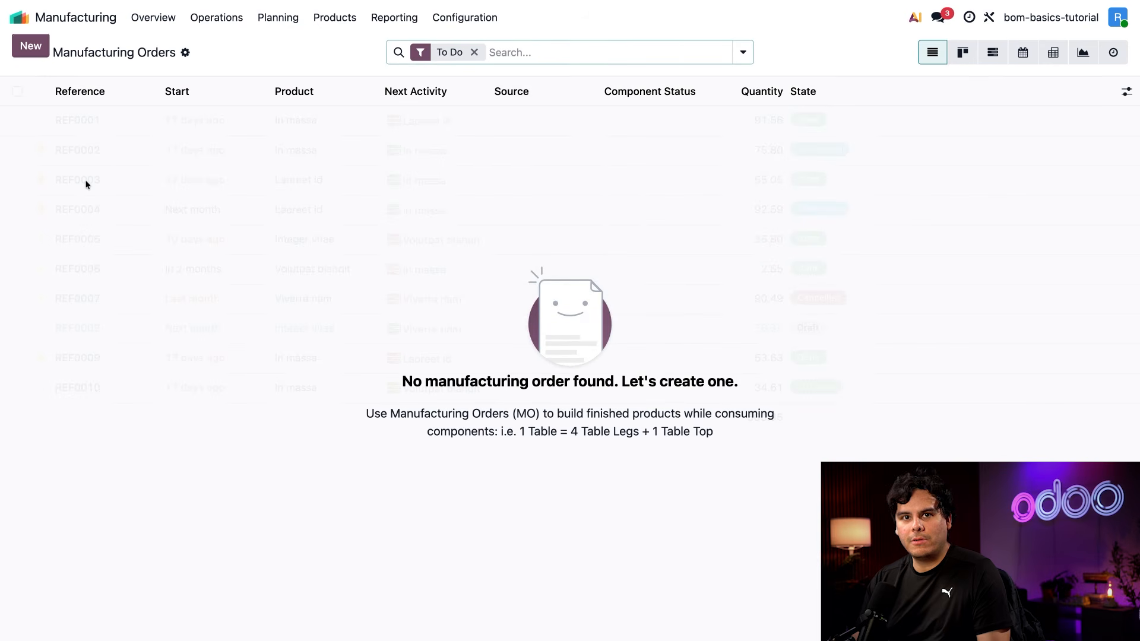
{"action": "left_click", "coordinate": [29, 57]}
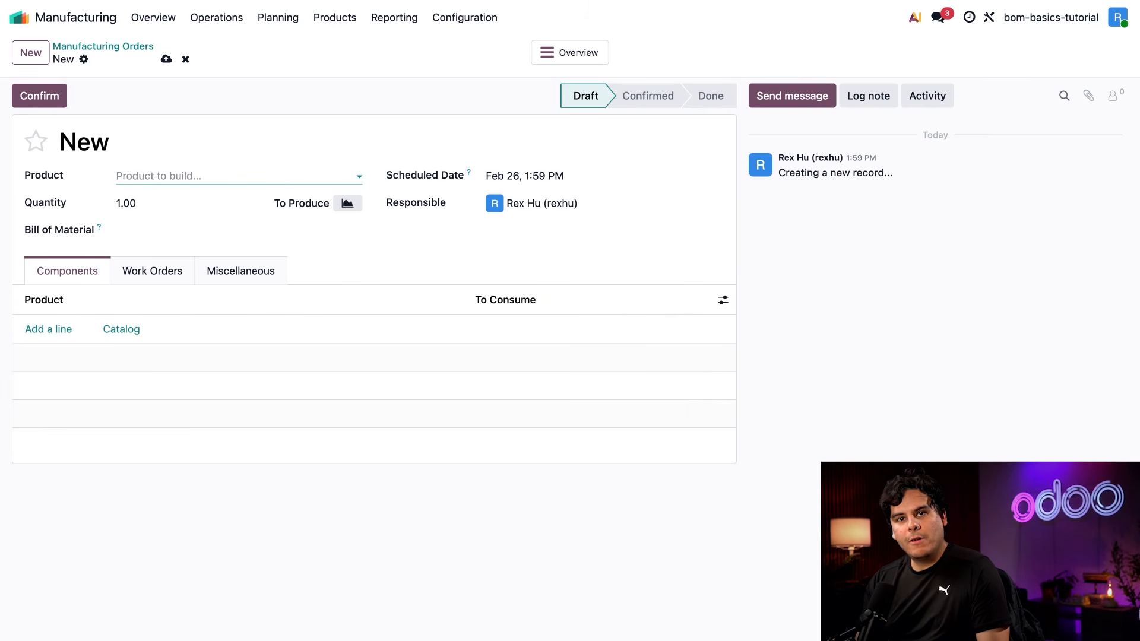
{"action": "type", "text": "boo"}
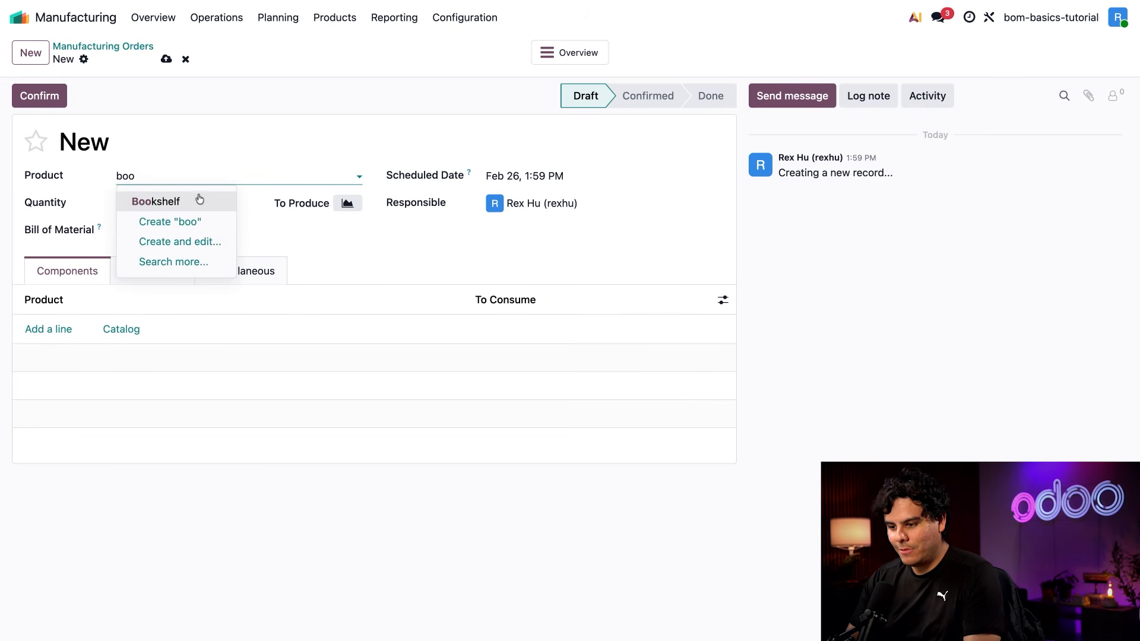
{"action": "left_click", "coordinate": [190, 200]}
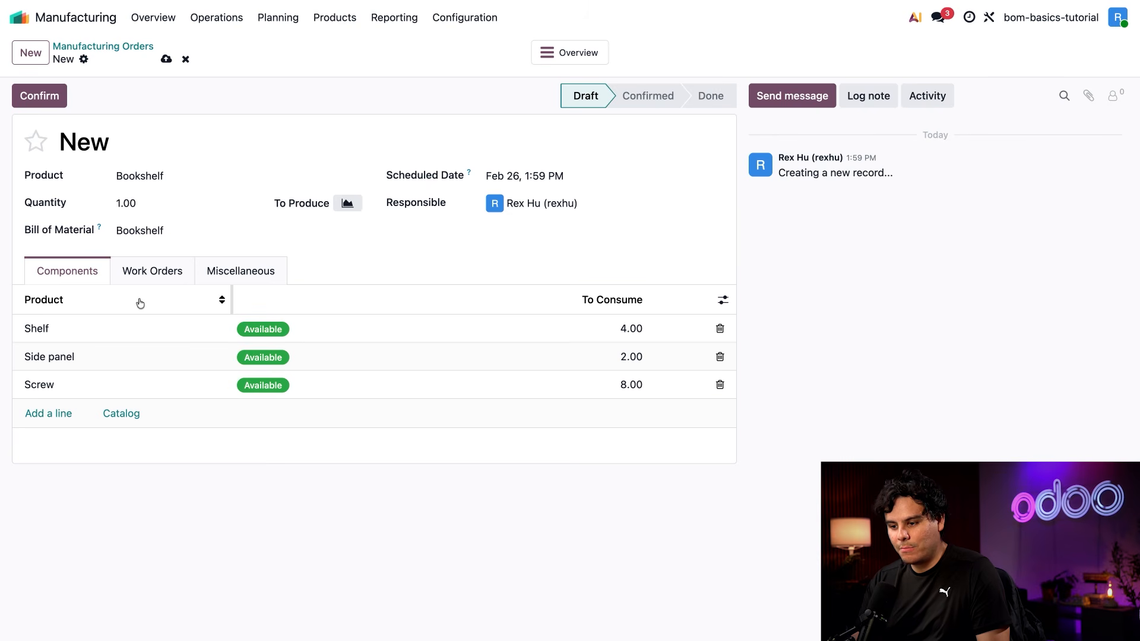
{"action": "left_click", "coordinate": [160, 275]}
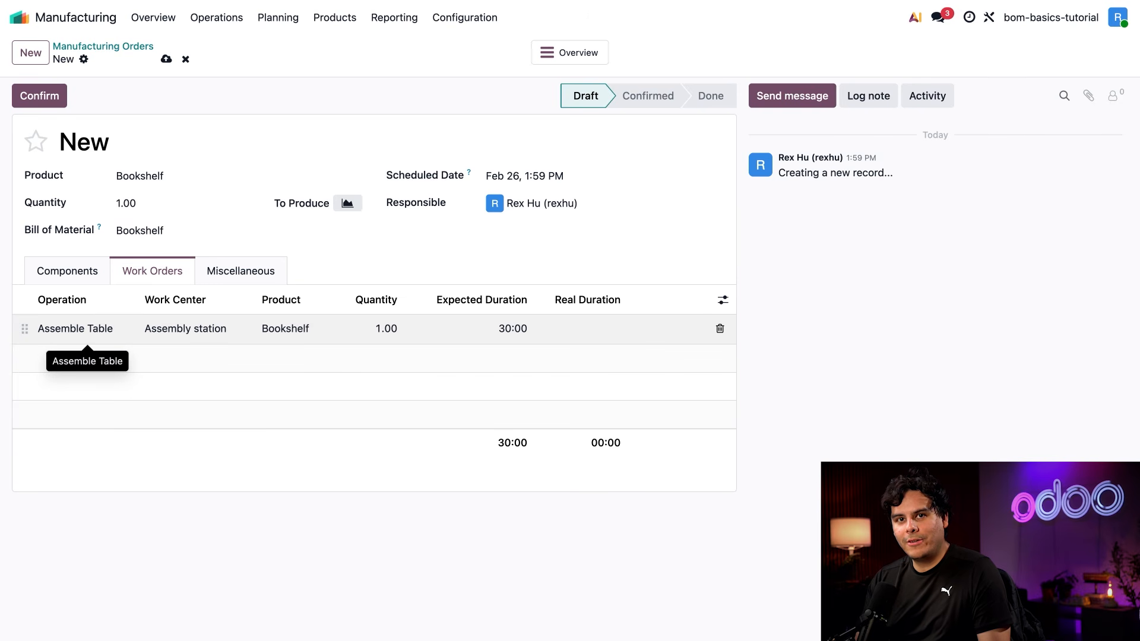
{"action": "left_click", "coordinate": [56, 98]}
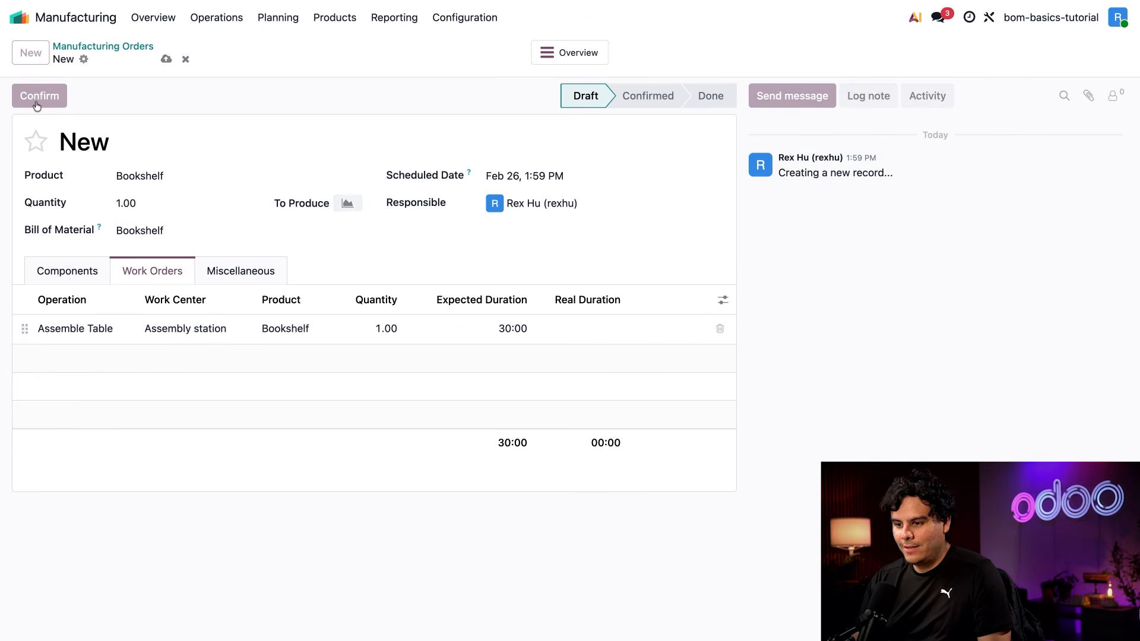